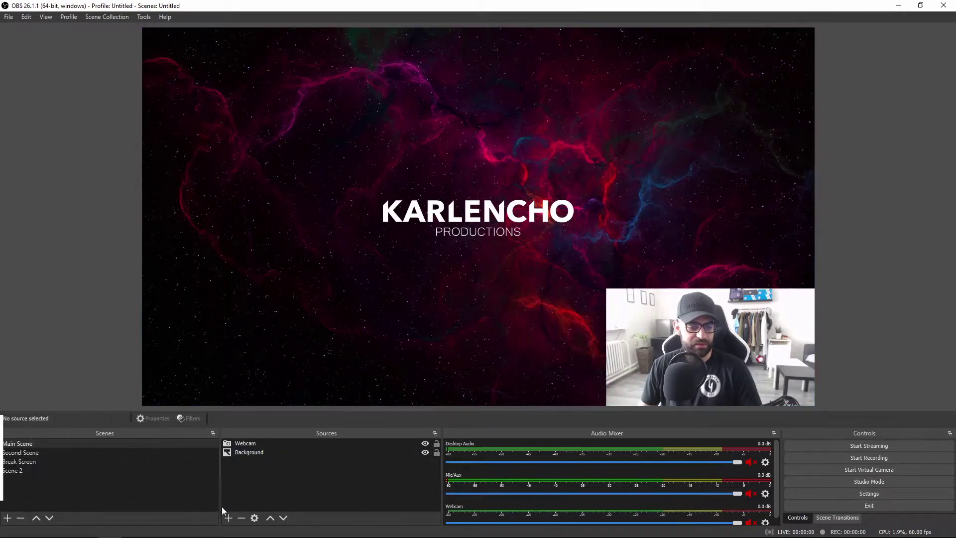
Glance at the source types list and the Streamlabs widgets browser, then return to OBS
click(228, 518)
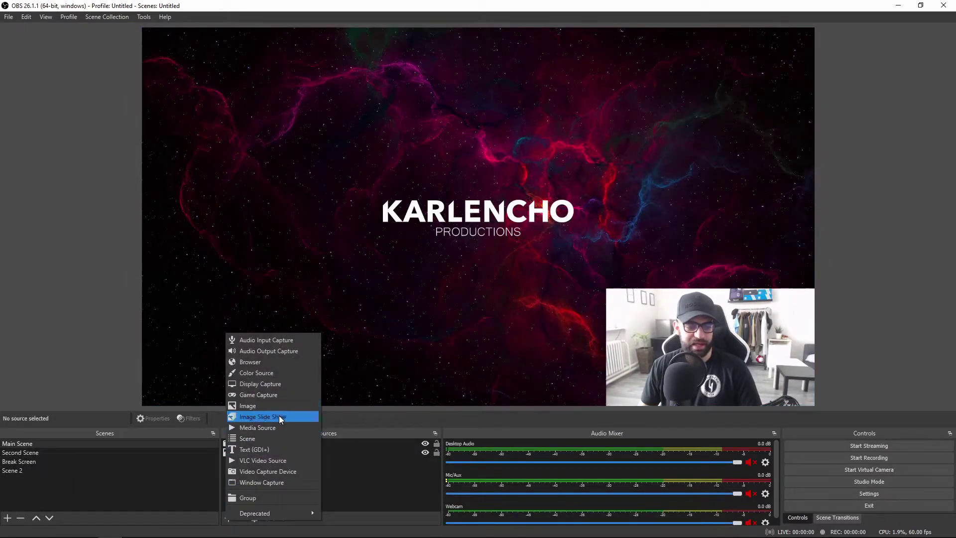
click(345, 467)
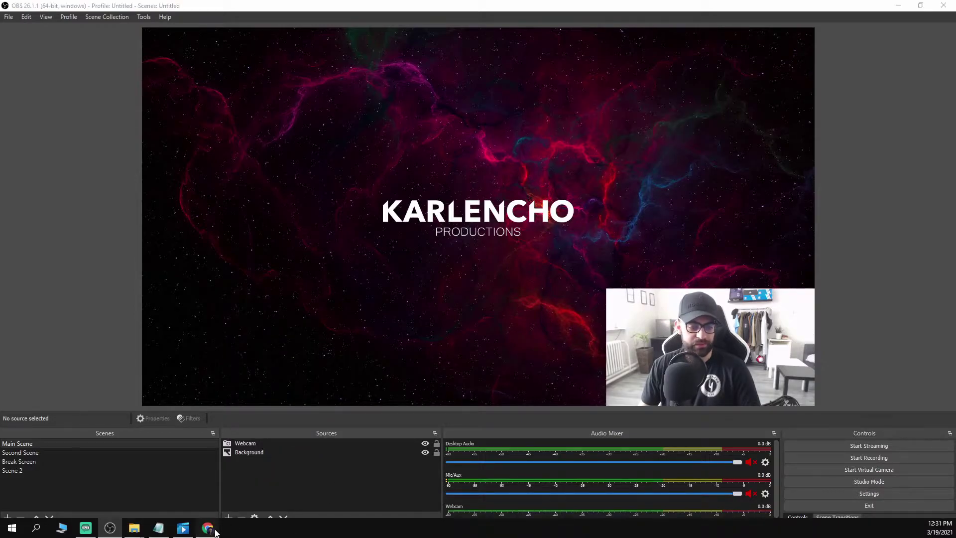
click(208, 534)
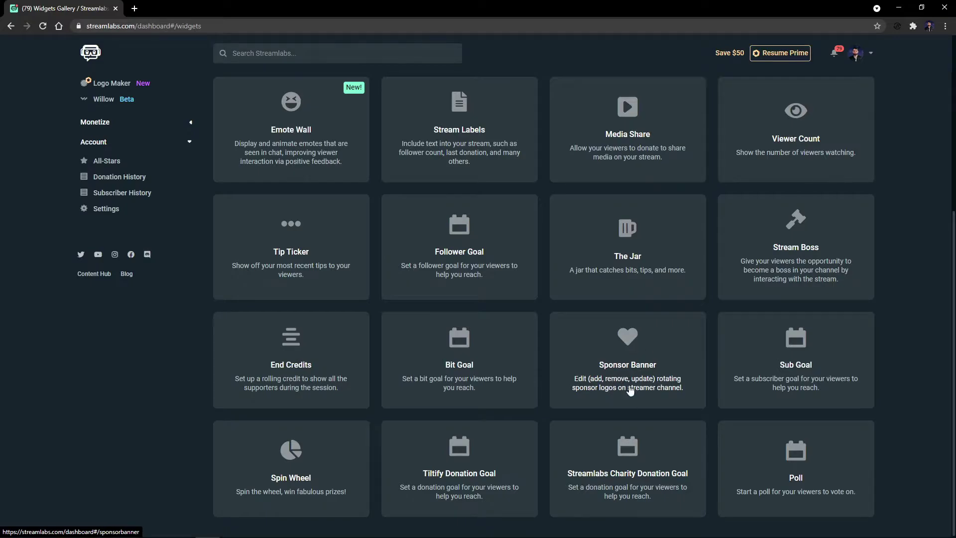
click(899, 8)
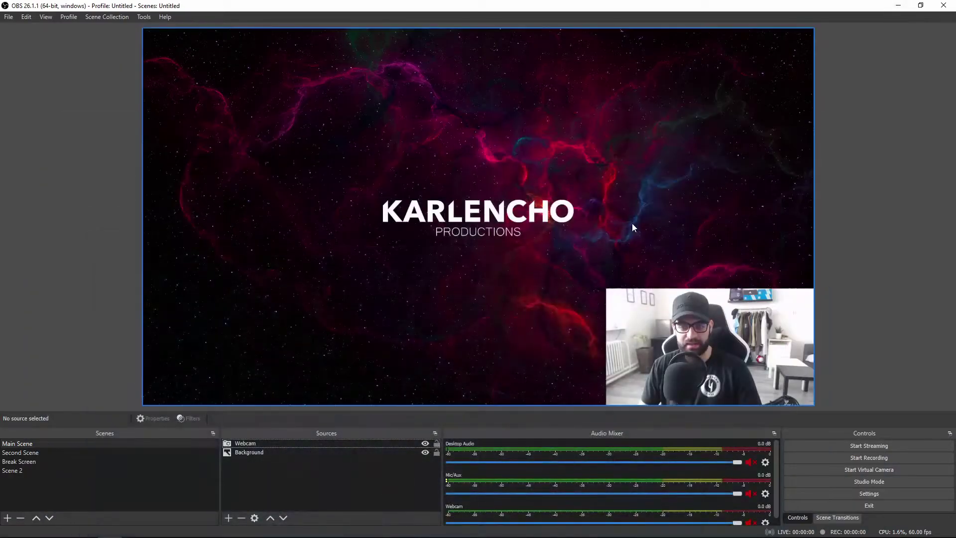
Create a new Image Slide Show source and scroll down its Properties dialog
click(229, 518)
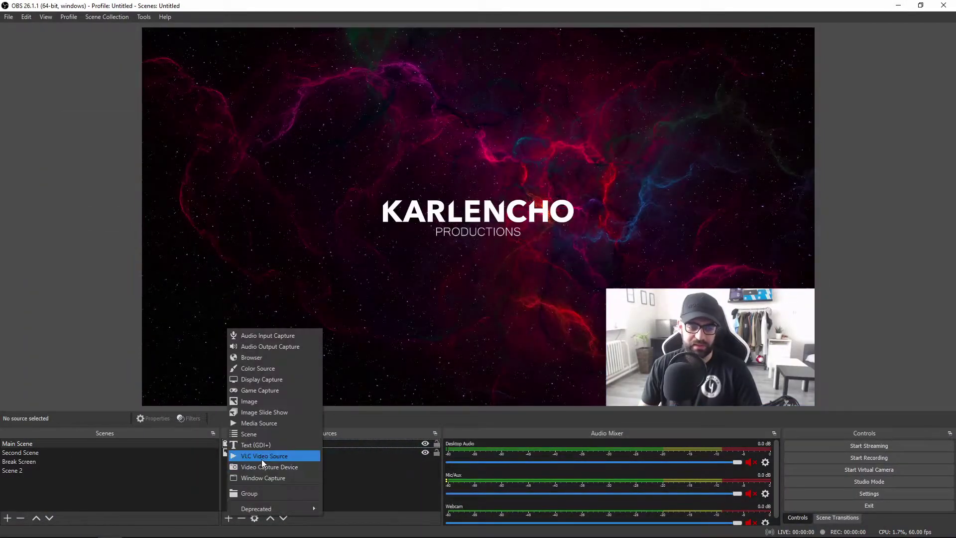
click(289, 412)
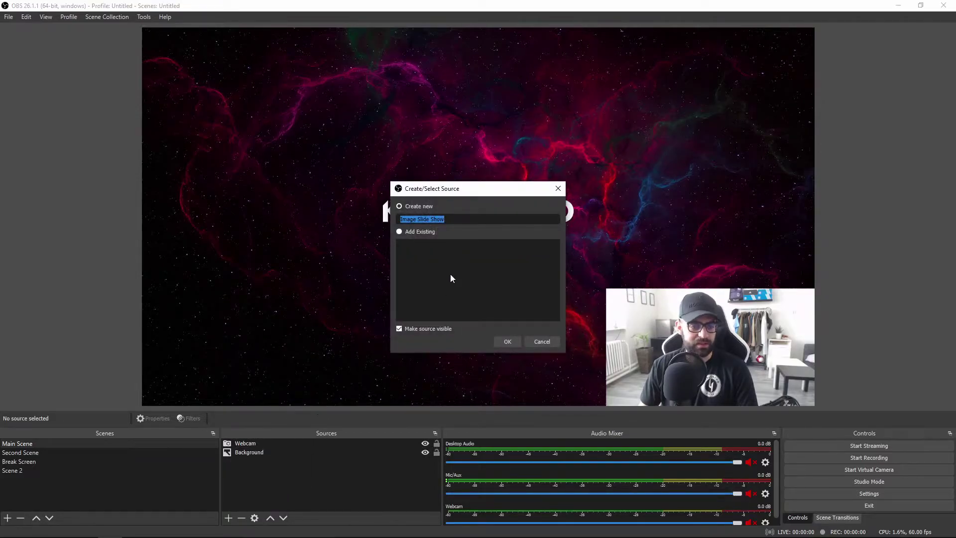
click(509, 340)
scroll(596, 319, down, 3)
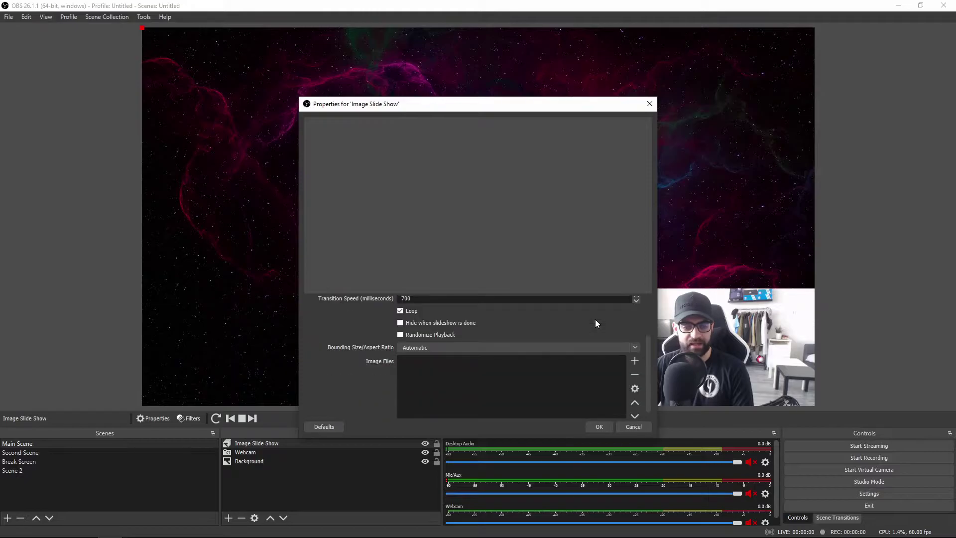
Show the Add Files / Add Directory choices for the slideshow's Image Files list
click(635, 356)
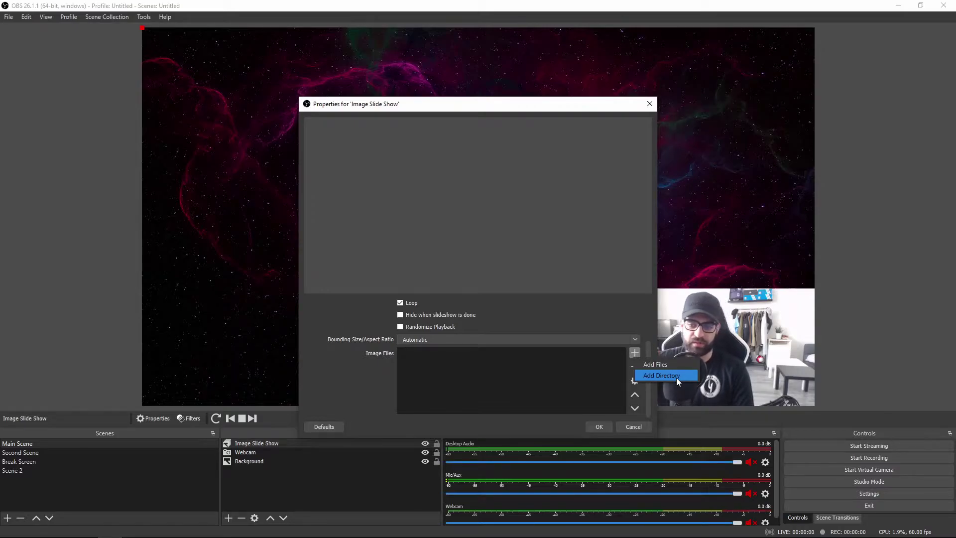
click(557, 330)
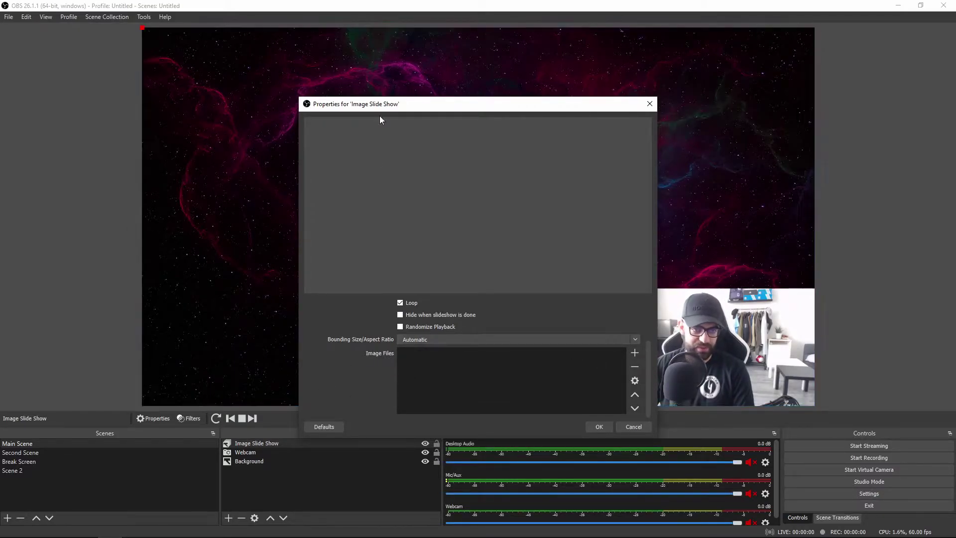
click(635, 353)
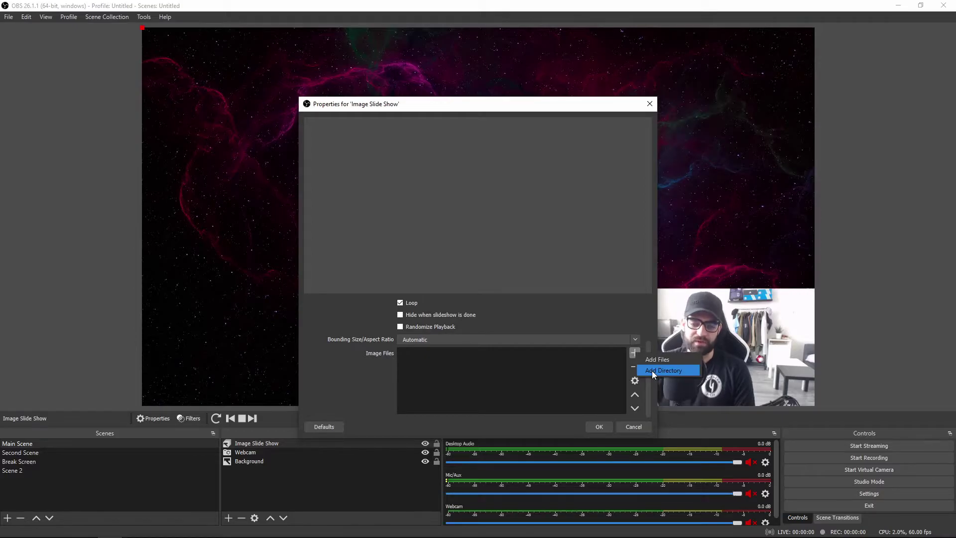
Add the directory D:/Tutorials/SLOBS/ImageSlideShow/New folder as the slideshow's images
click(682, 371)
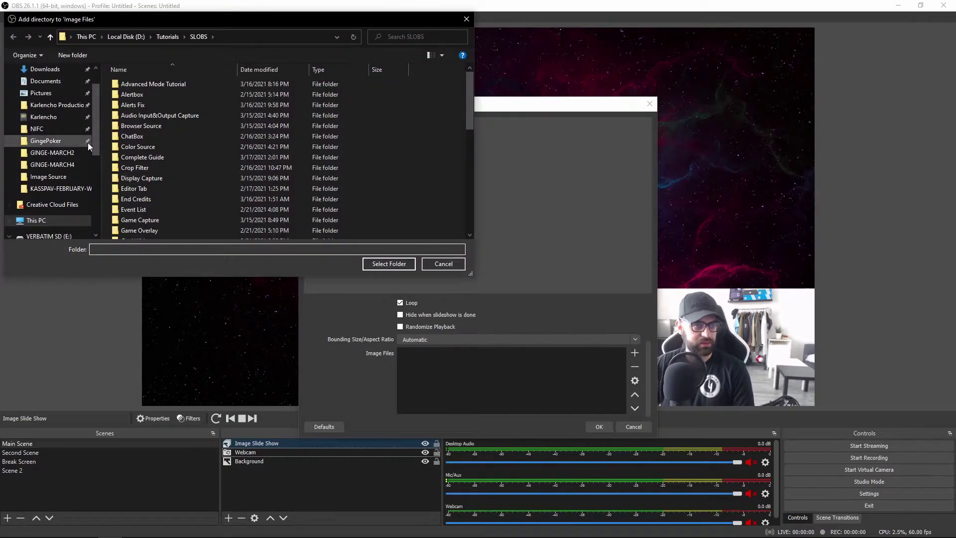
scroll(180, 160, down, 4)
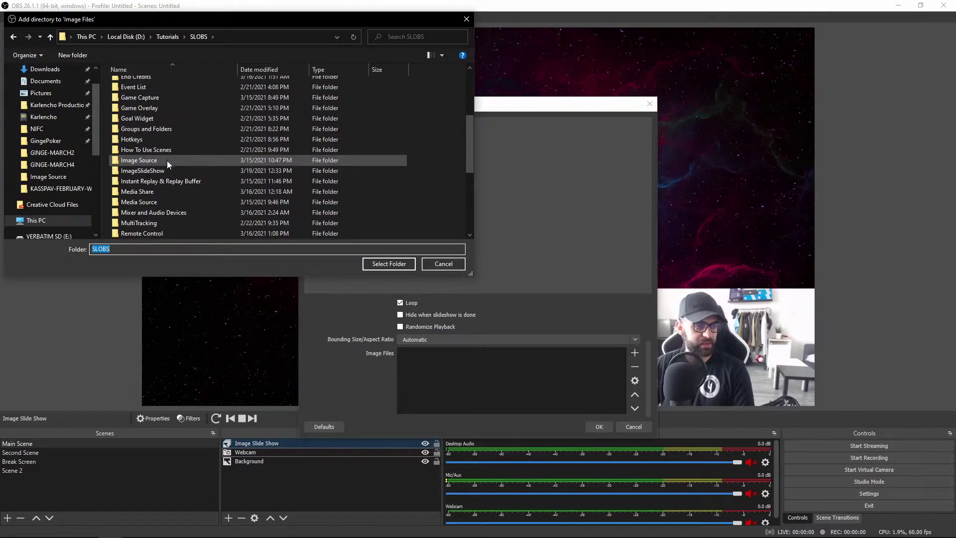
click(149, 170)
double_click(193, 169)
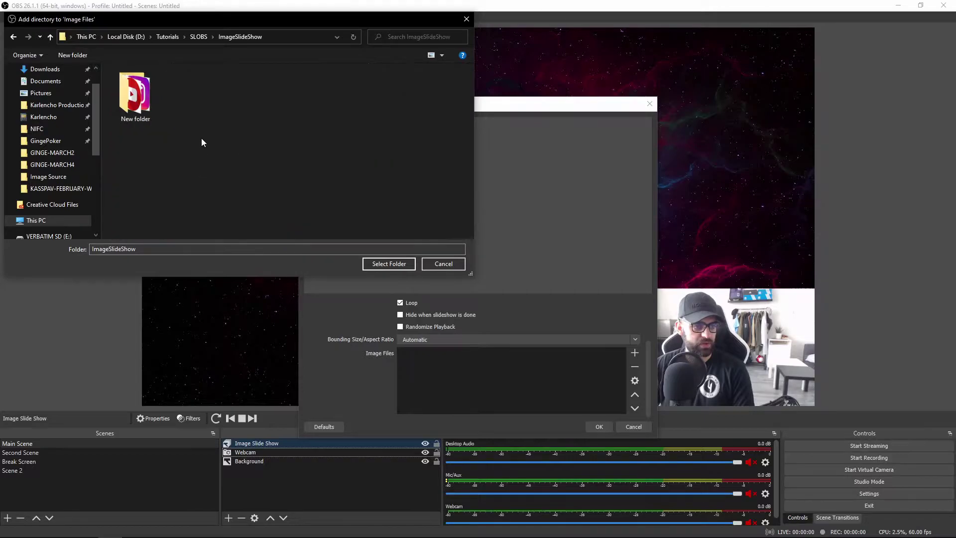
double_click(125, 102)
click(384, 263)
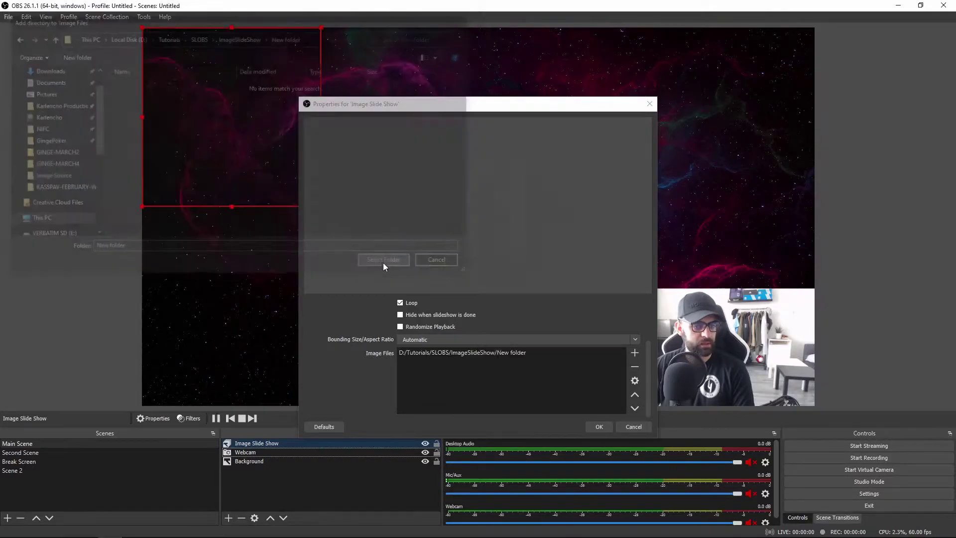
scroll(468, 357, up, 3)
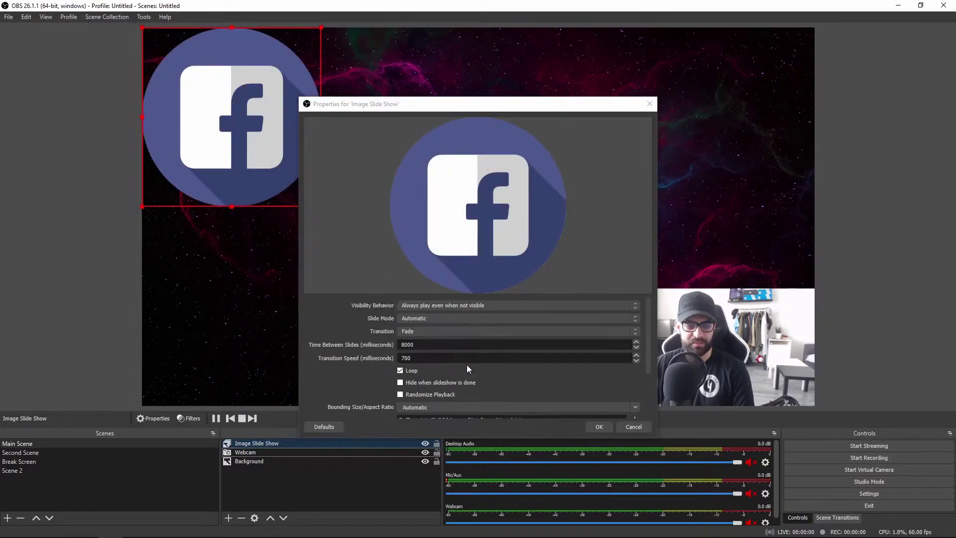
scroll(414, 339, down, 3)
scroll(416, 341, up, 3)
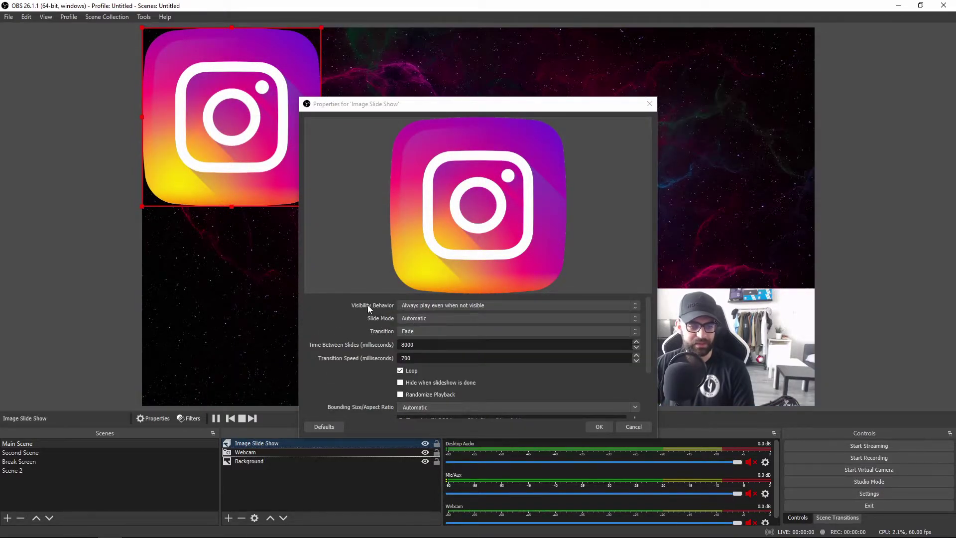
Set Visibility Behavior to 'Stop when not visible, restart when visible' and confirm with OK
click(417, 306)
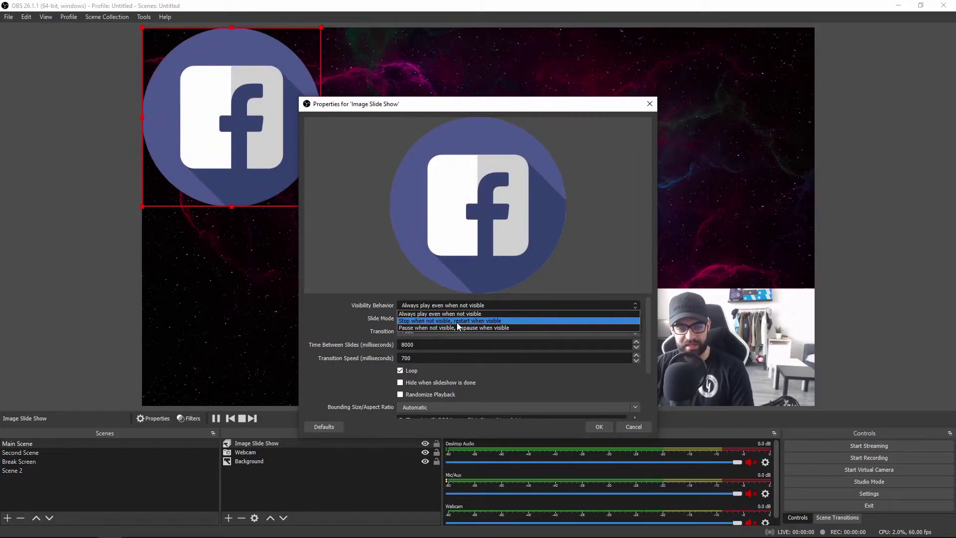
click(456, 321)
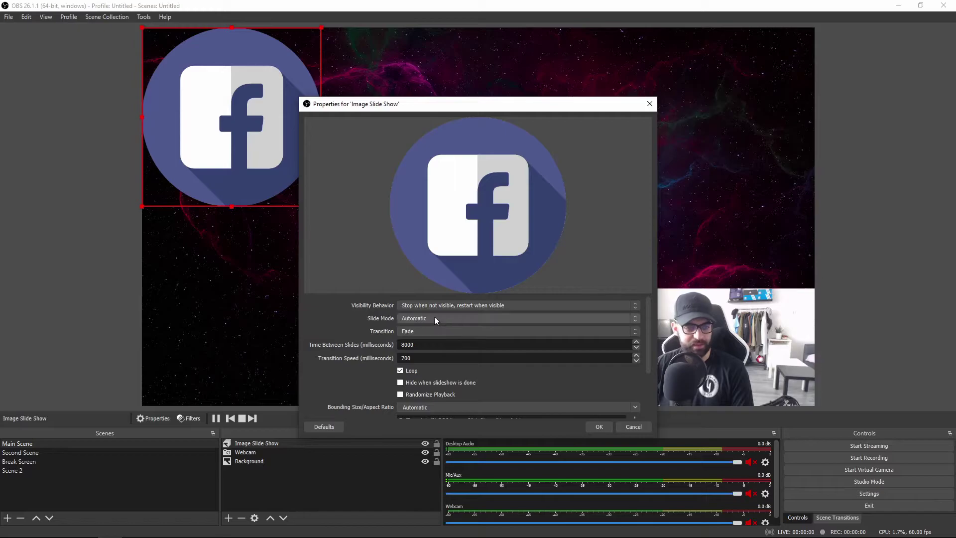
click(601, 426)
click(333, 483)
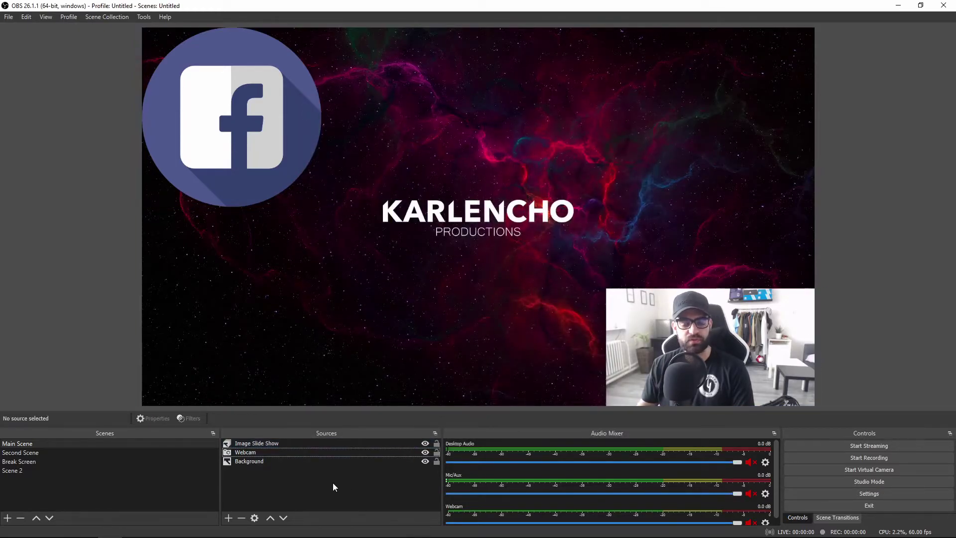
click(272, 443)
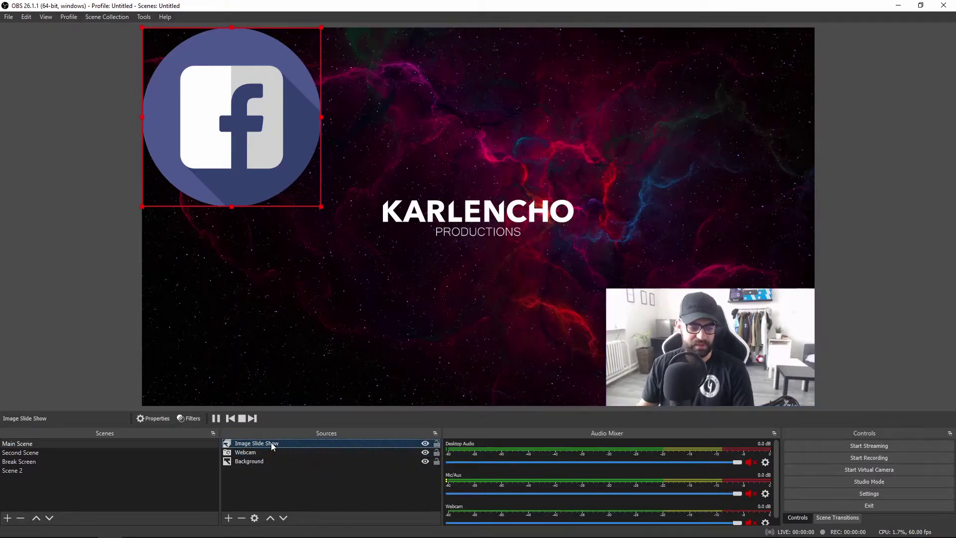
click(35, 454)
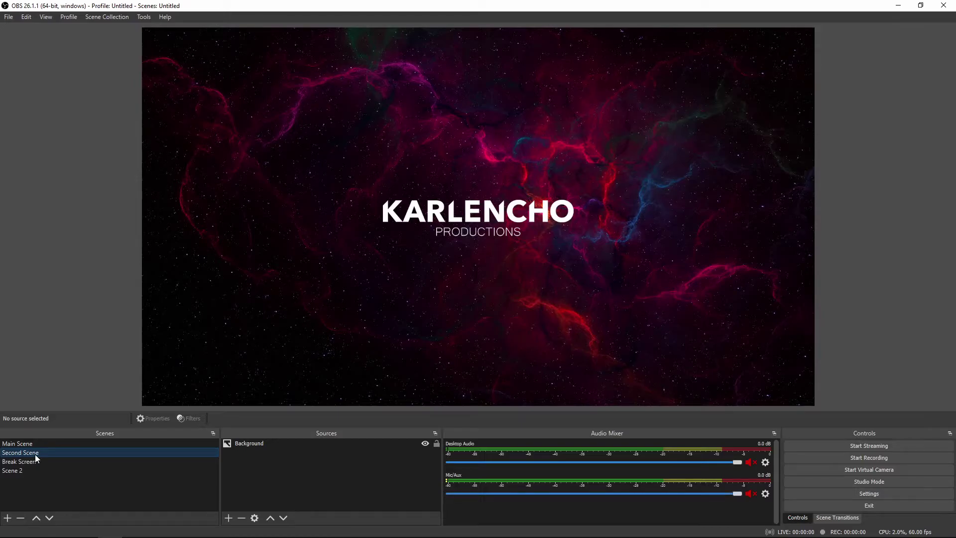
click(36, 445)
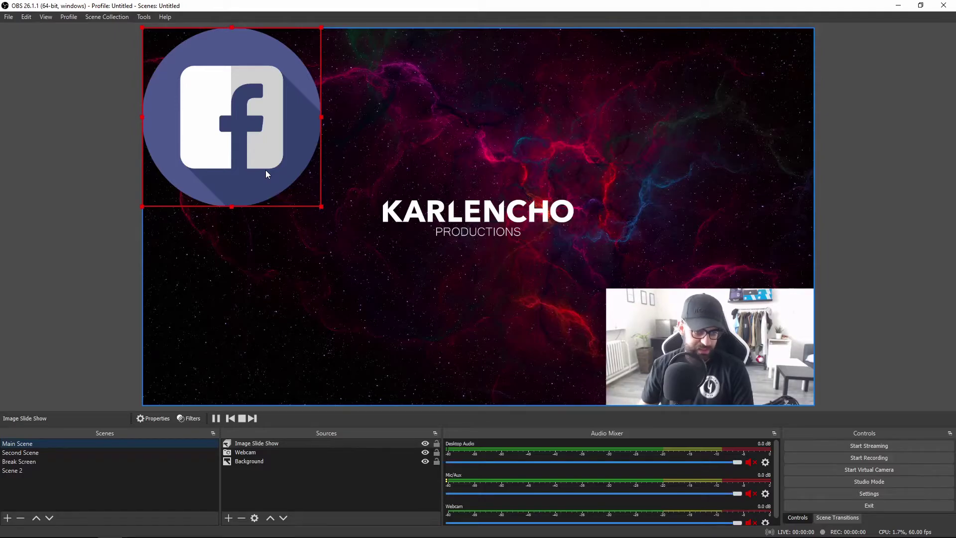
Set Visibility Behavior to 'Pause when not visible, unpause when visible', then test via Second Scene and back
double_click(266, 173)
click(447, 305)
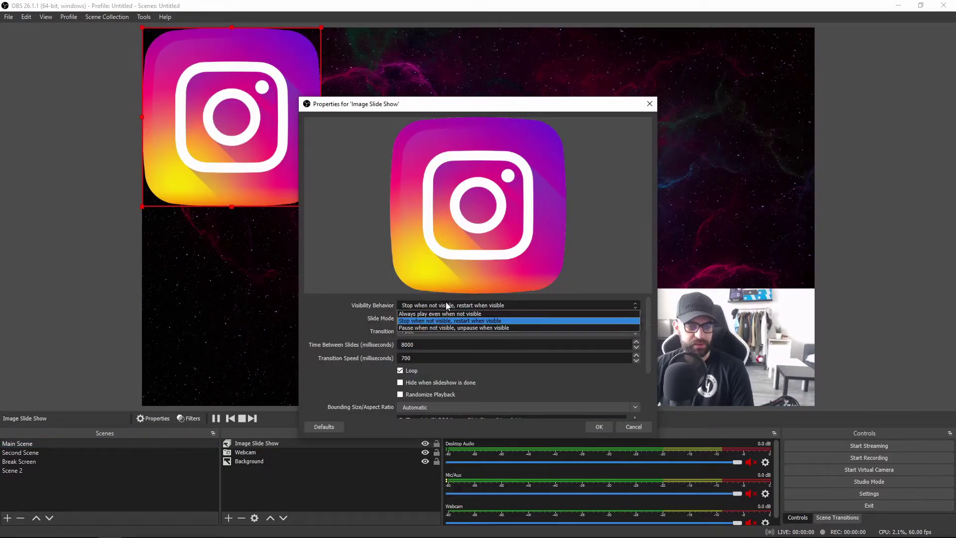
click(465, 328)
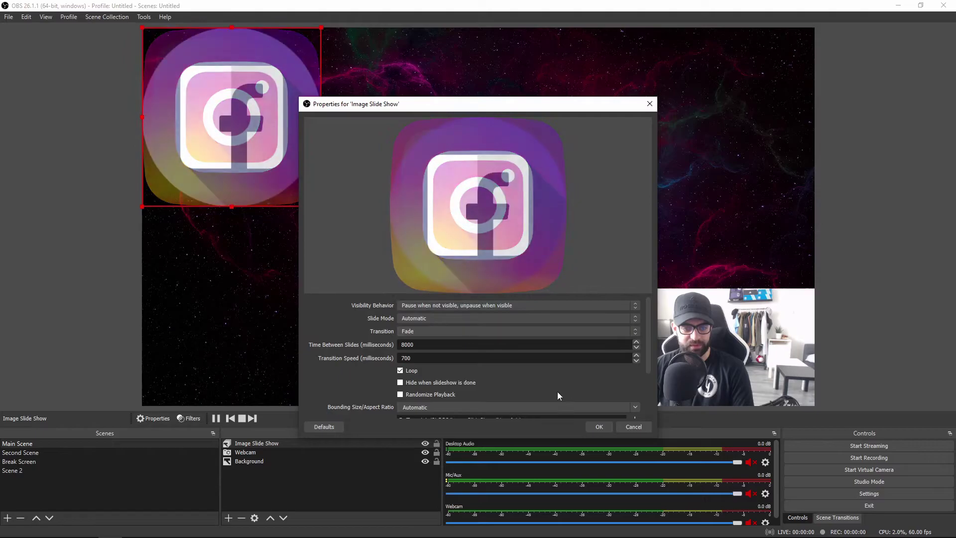
click(598, 426)
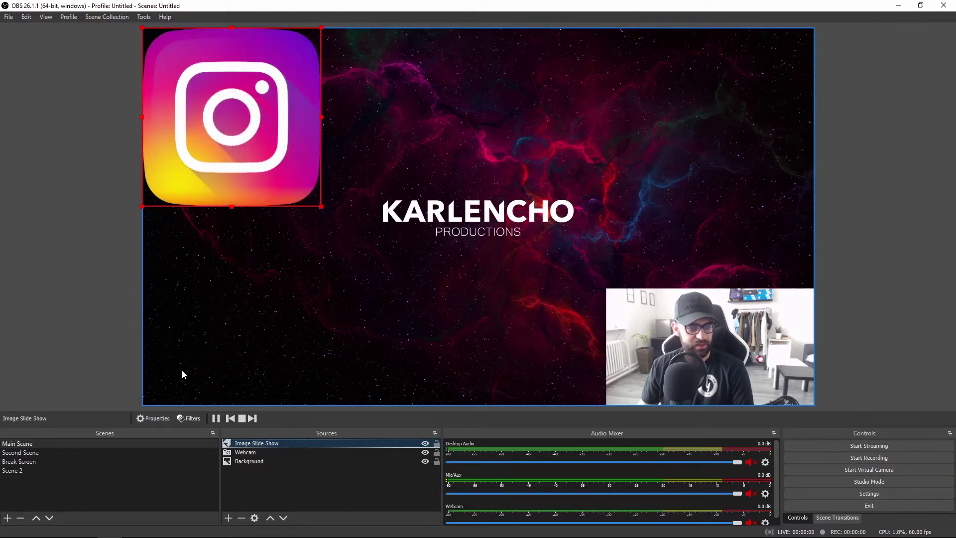
click(19, 455)
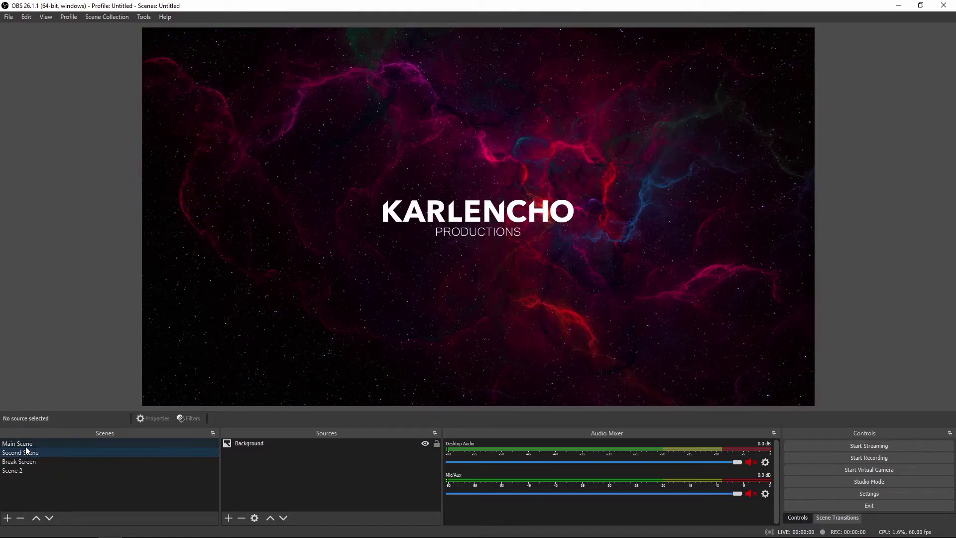
click(26, 447)
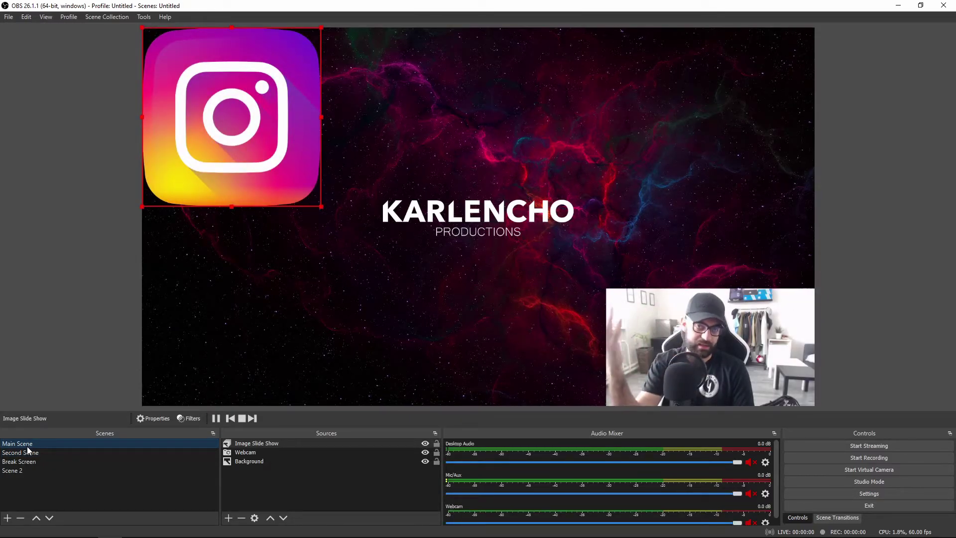
Reopen the slideshow's Properties and set Visibility Behavior to 'Always play even when not visible'
right_click(256, 440)
click(279, 434)
click(414, 305)
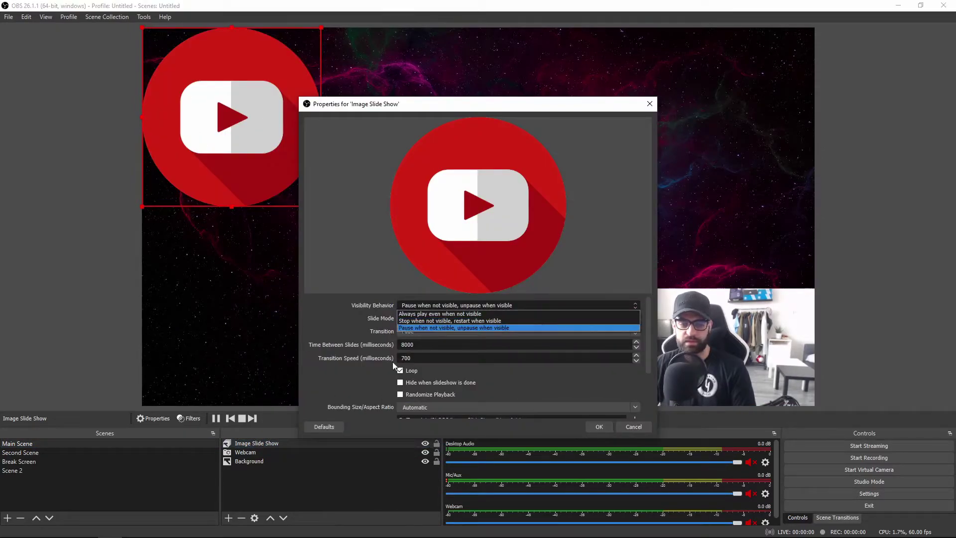
click(409, 314)
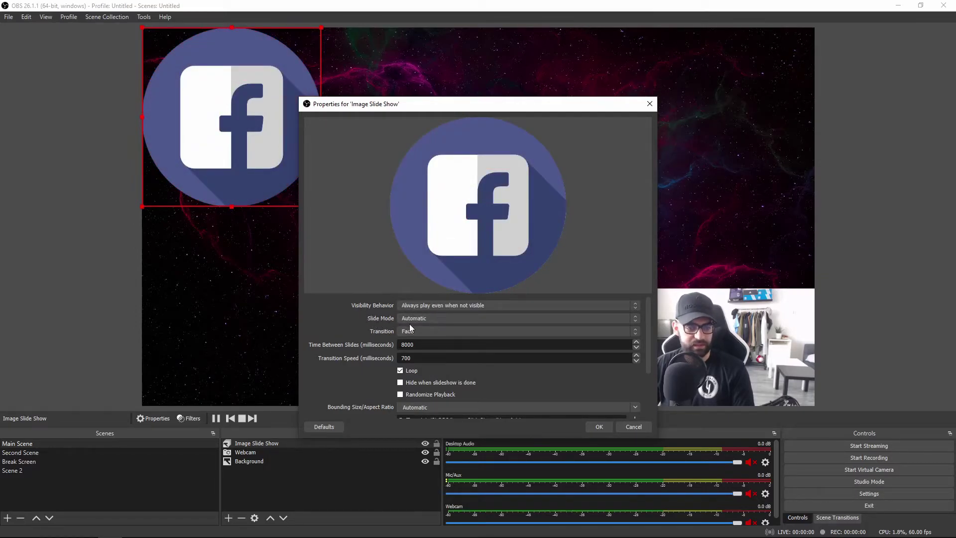
Review the Slide Mode choices, Automatic and Manual, leaving Automatic selected
click(418, 319)
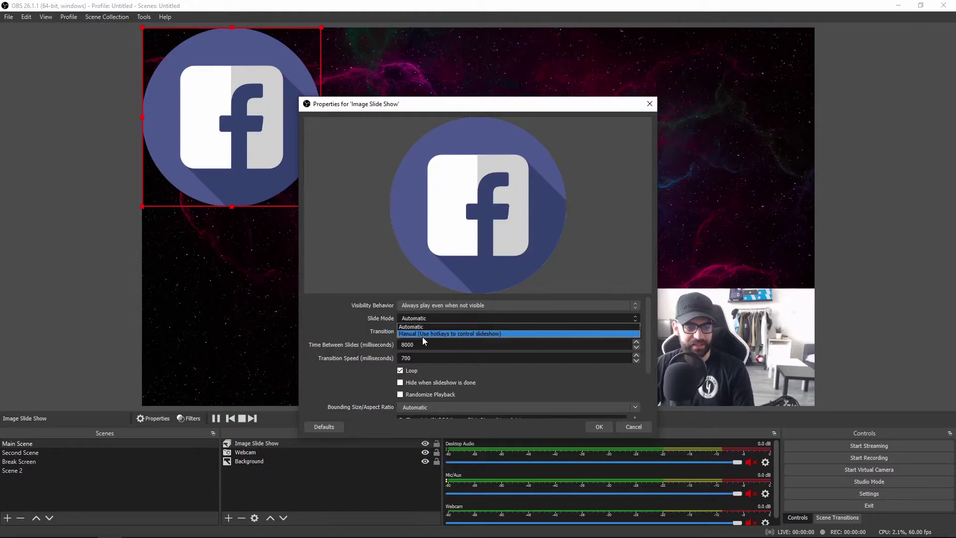
click(419, 327)
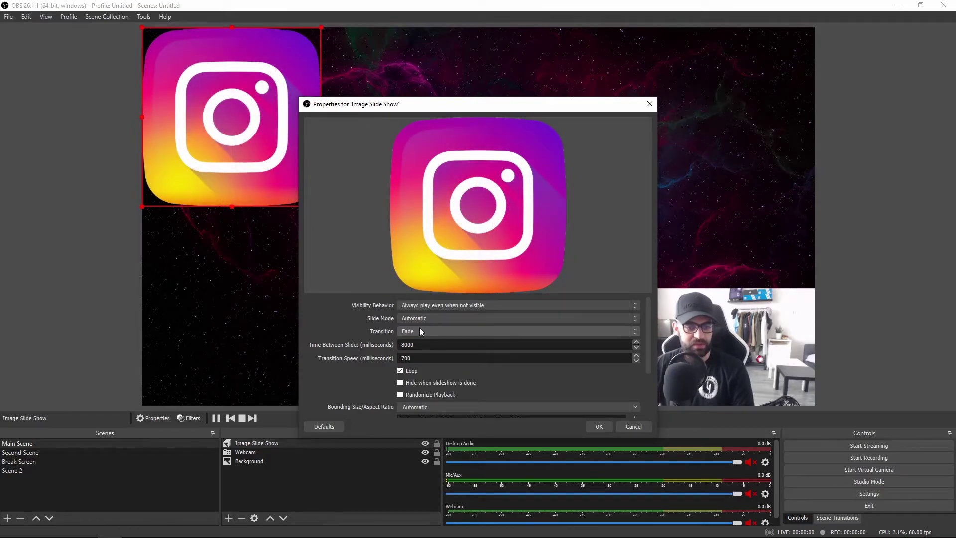
click(426, 318)
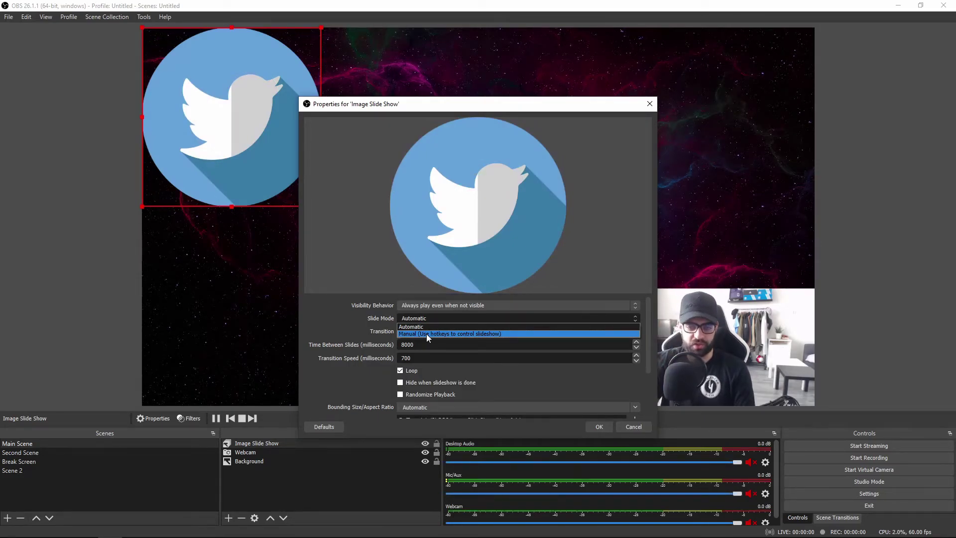
Try the Cut and Fade transitions and set Time Between Slides to 3000 ms
click(402, 331)
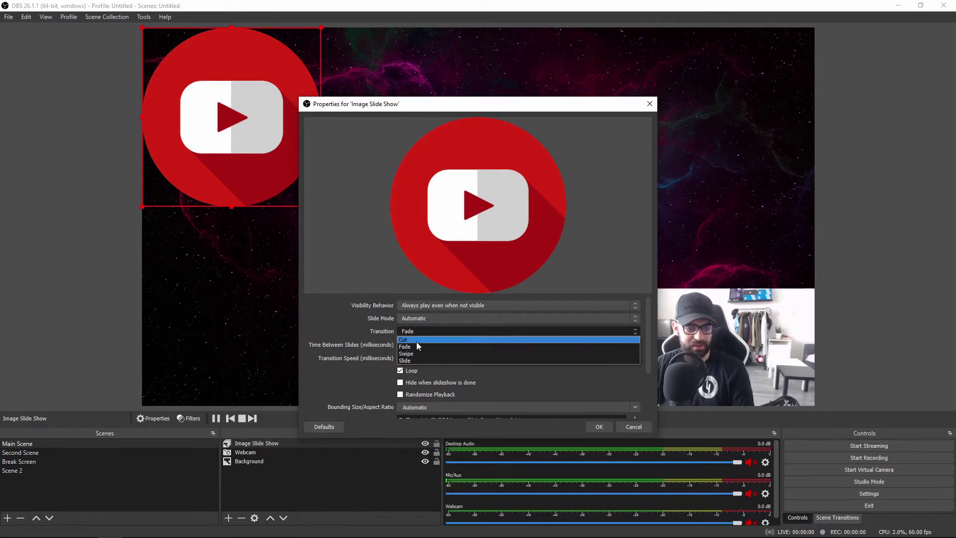
click(414, 339)
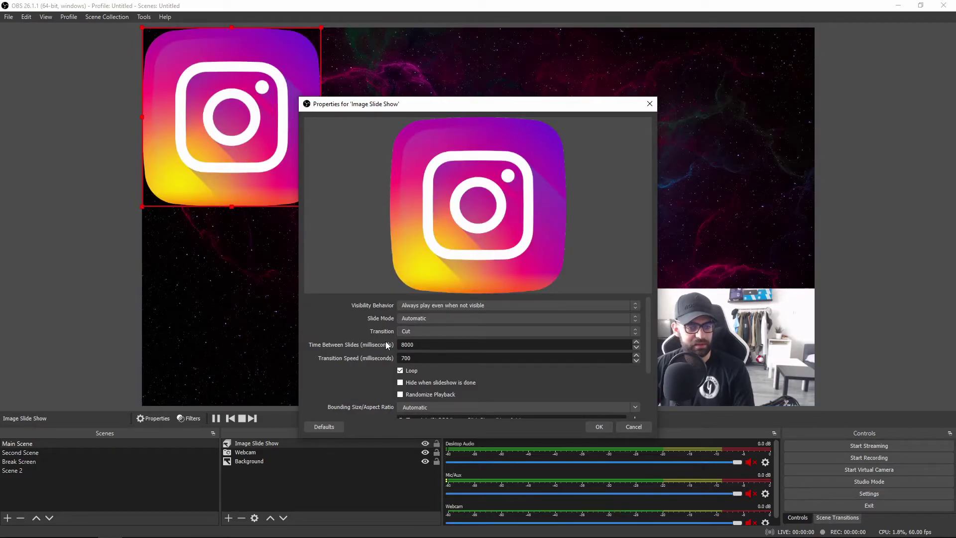
click(416, 331)
click(438, 348)
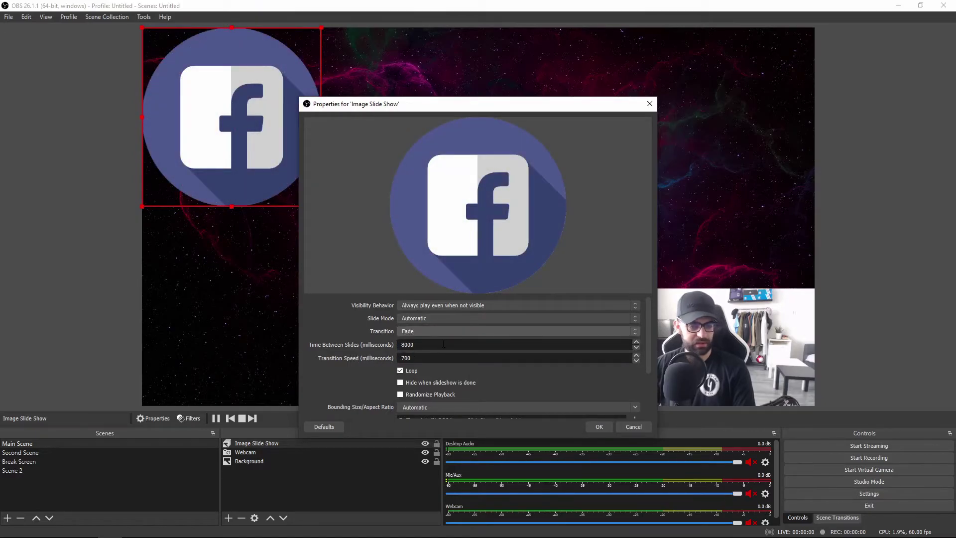
key(Tab)
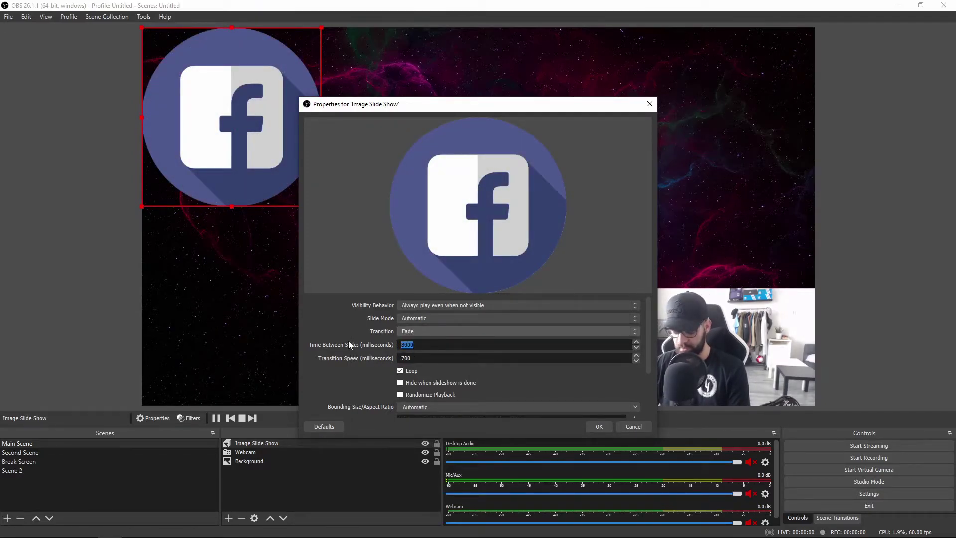
text(300)
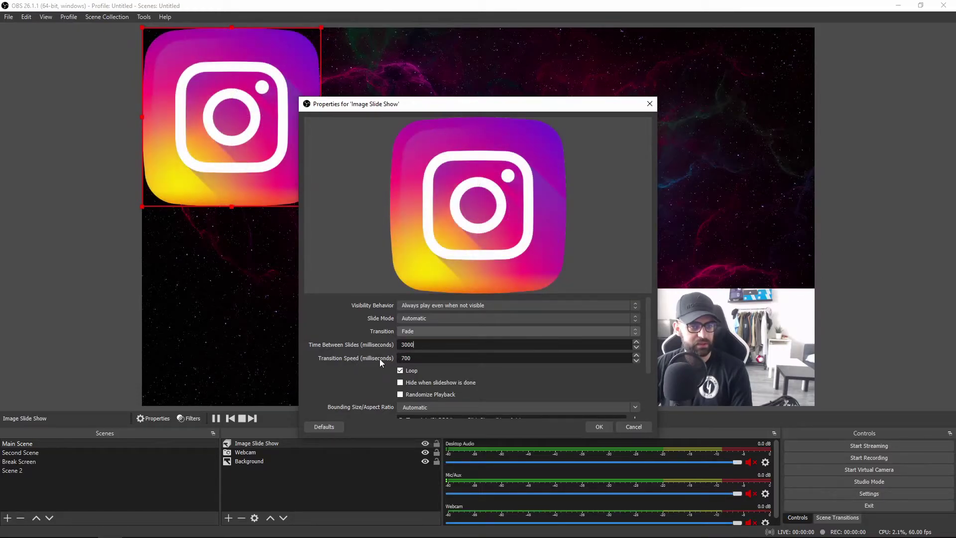
Preview the Swipe transition, then settle on Slide
click(426, 331)
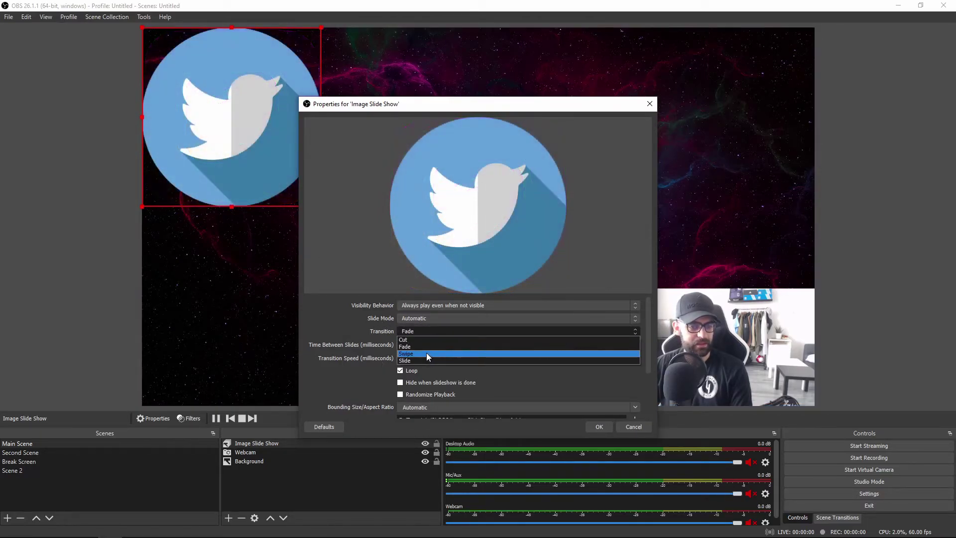
click(426, 357)
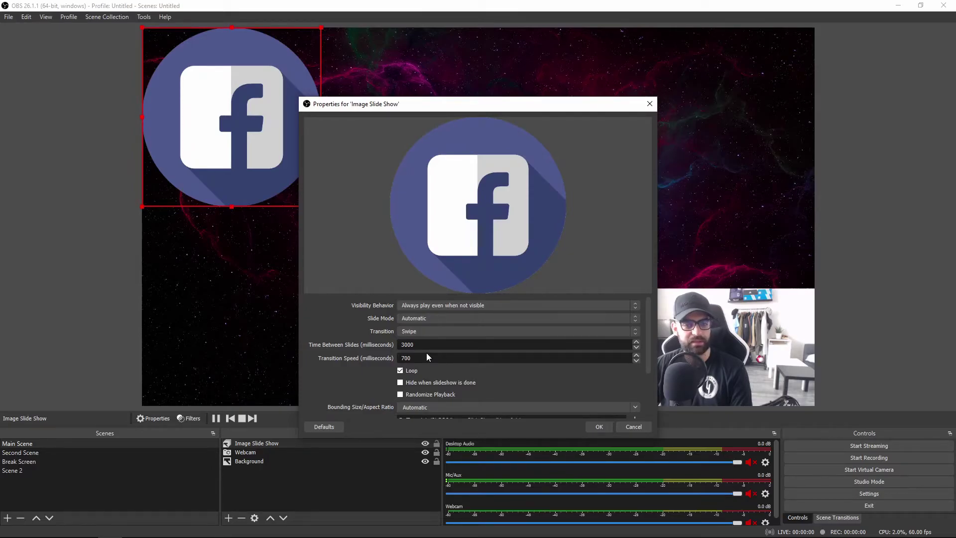
click(427, 332)
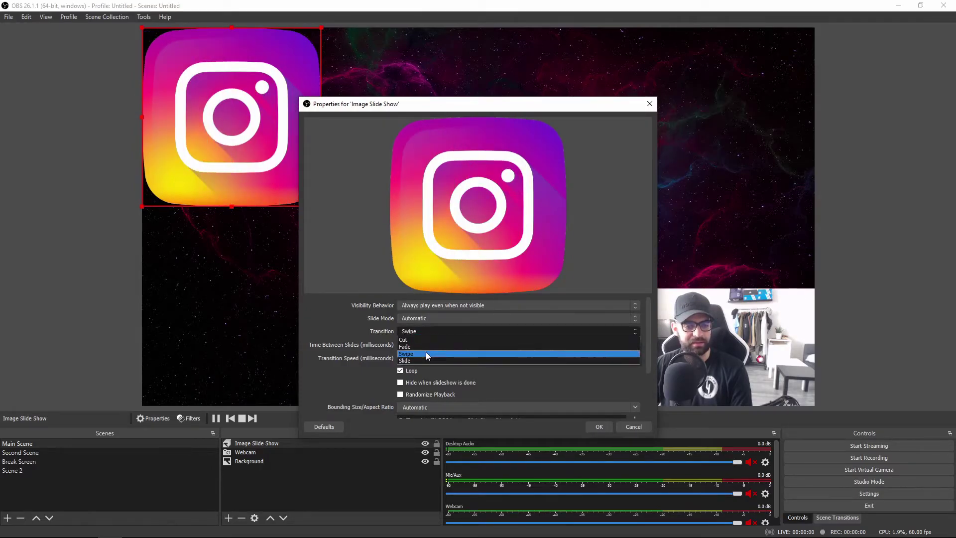
click(423, 360)
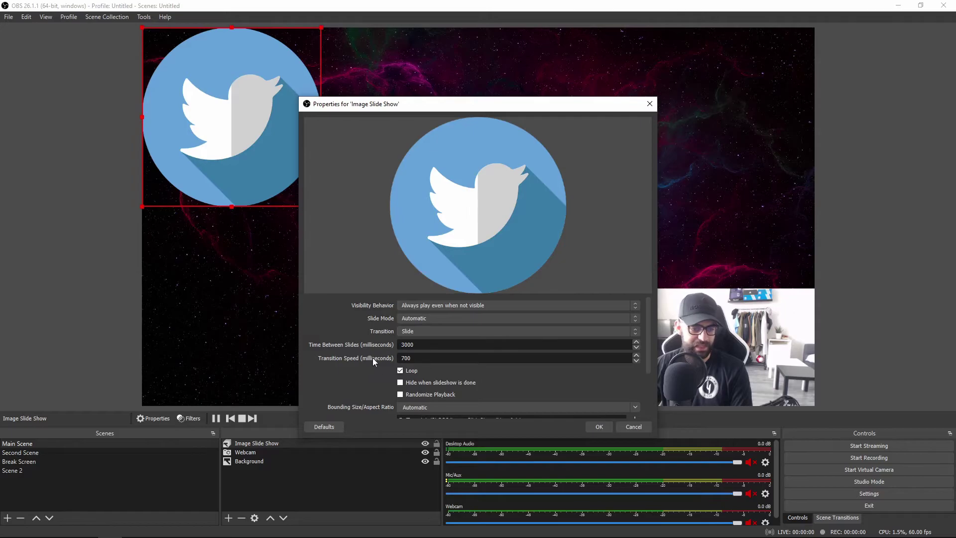
click(416, 358)
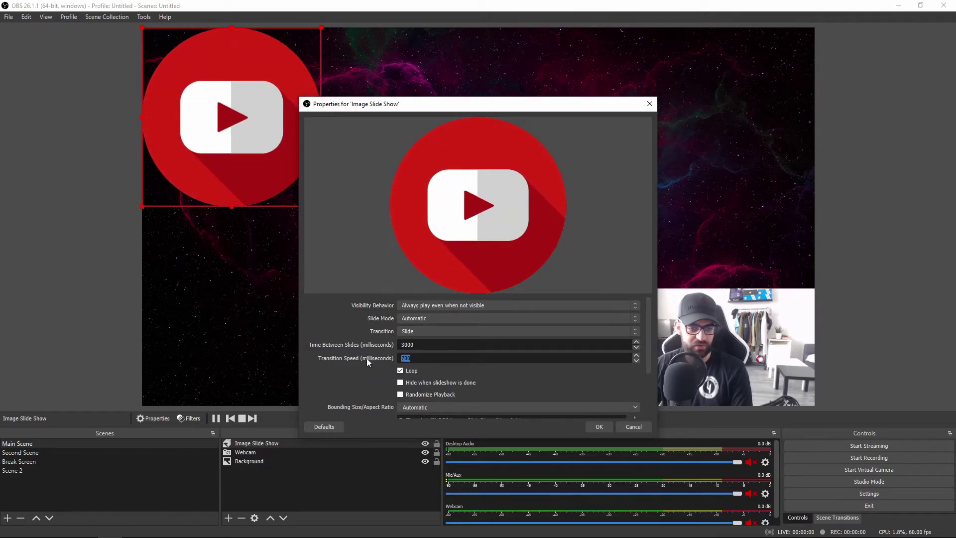
text(1)
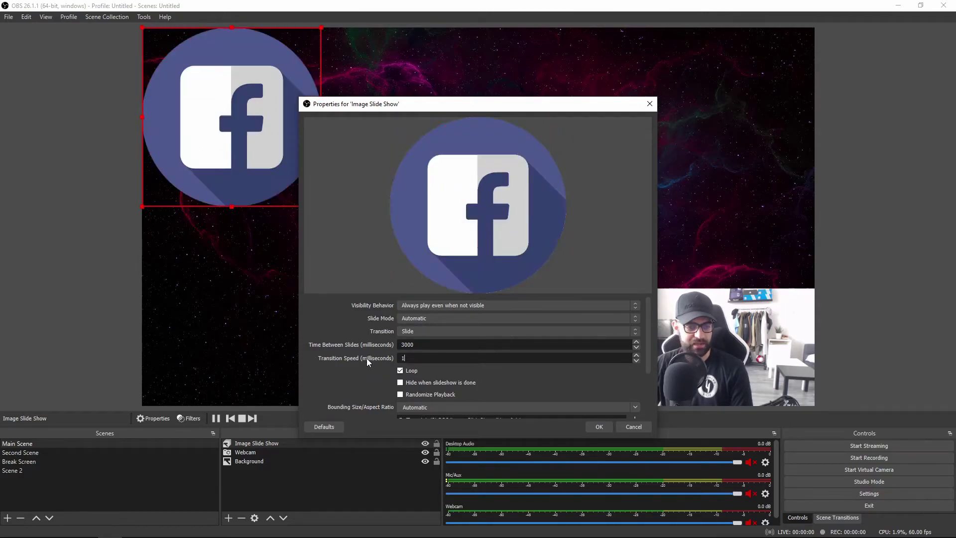
text(500)
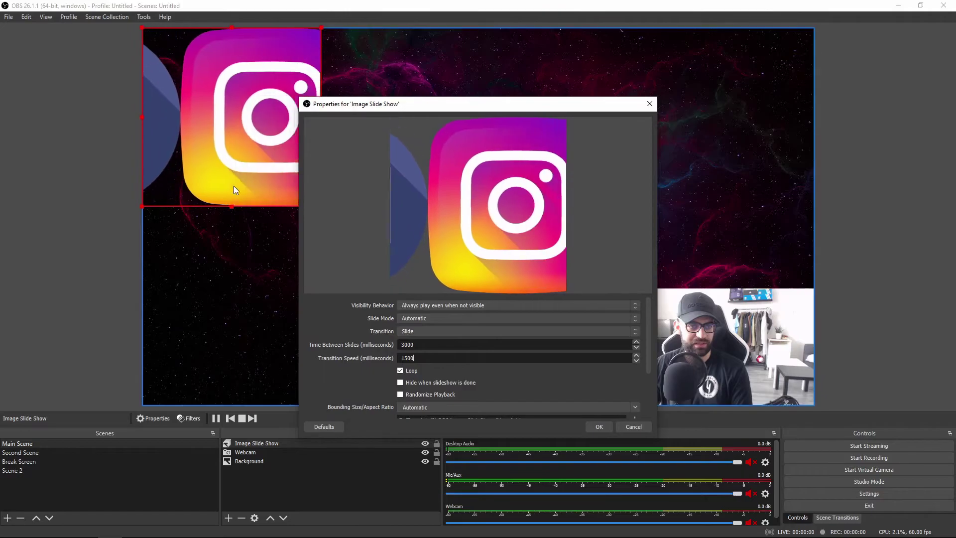
double_click(407, 358)
text(700)
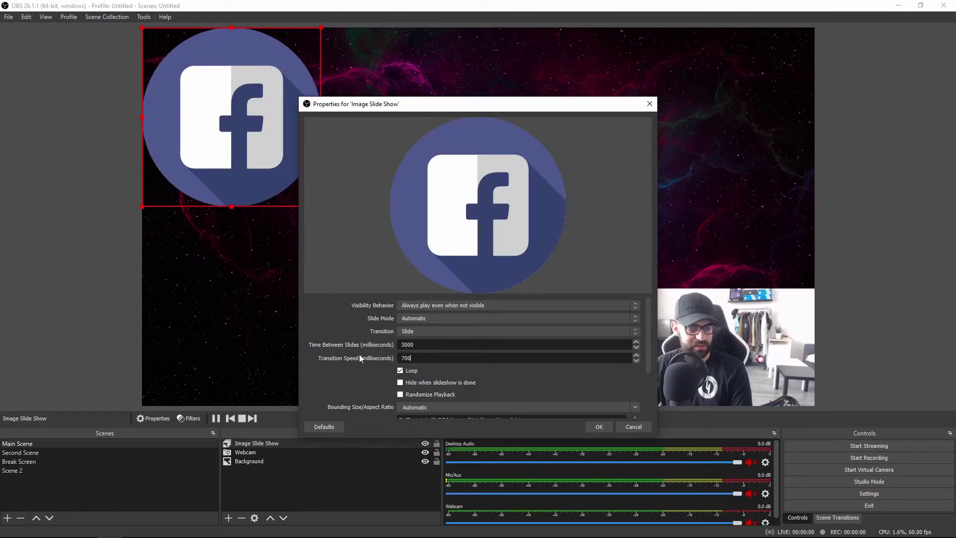
Enable 'Hide when slideshow is done' and 'Randomize Playback', toggling Loop off and back on
scroll(359, 355, down, 2)
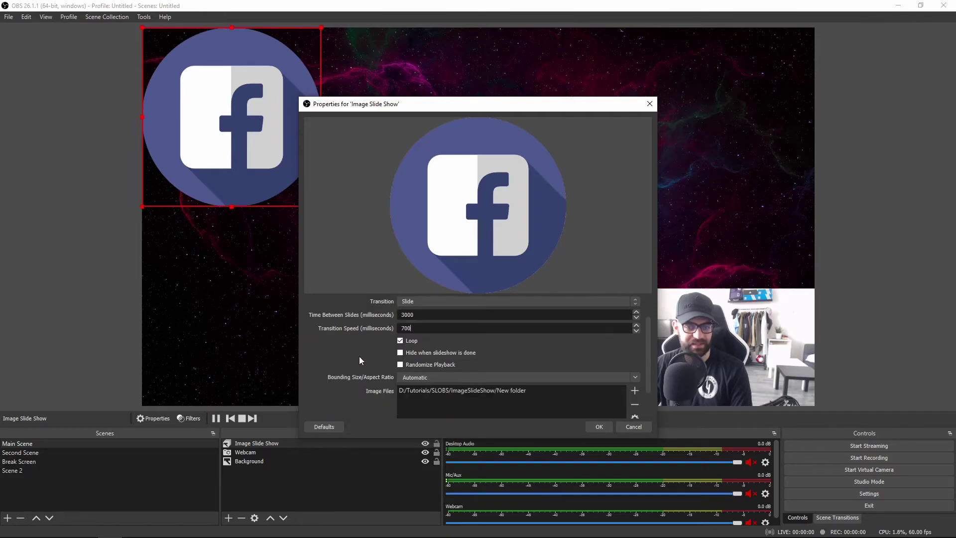
click(400, 342)
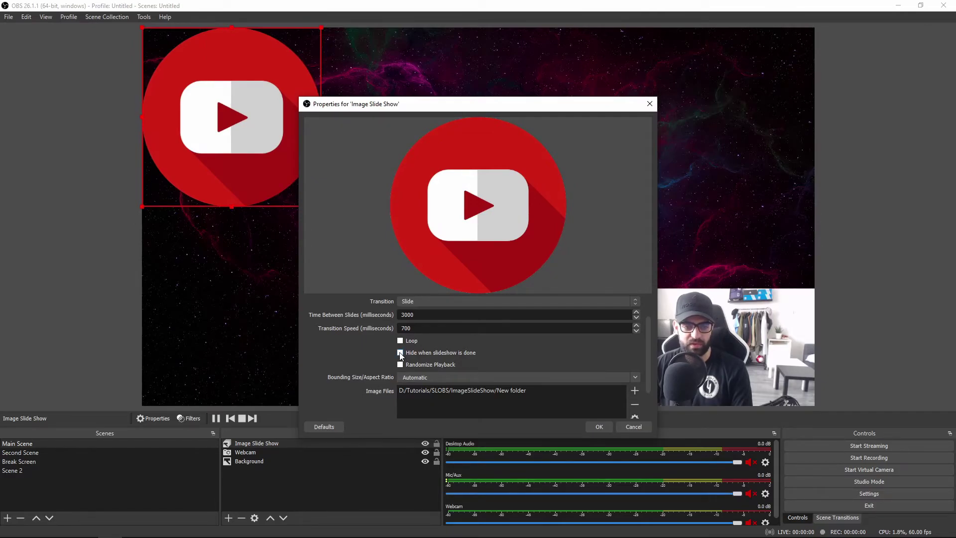
click(401, 354)
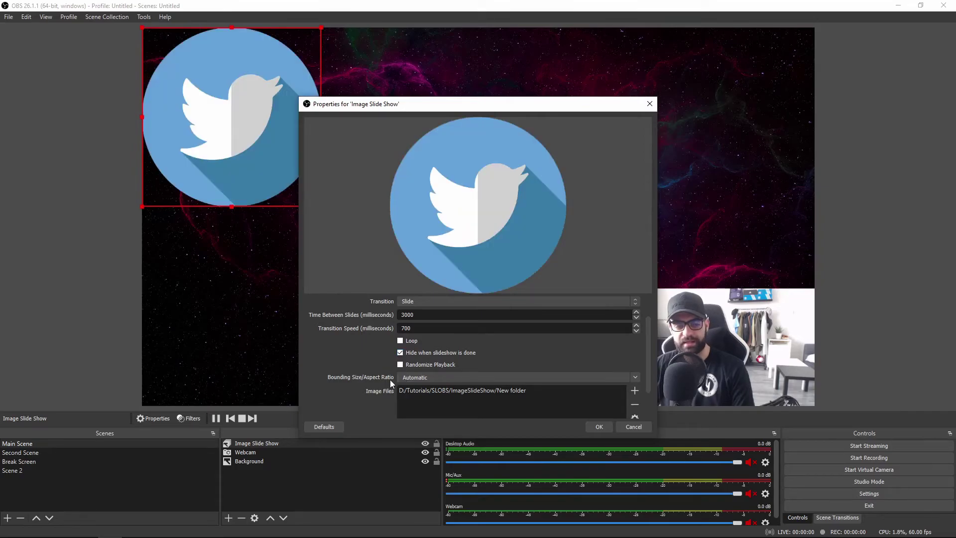
click(399, 365)
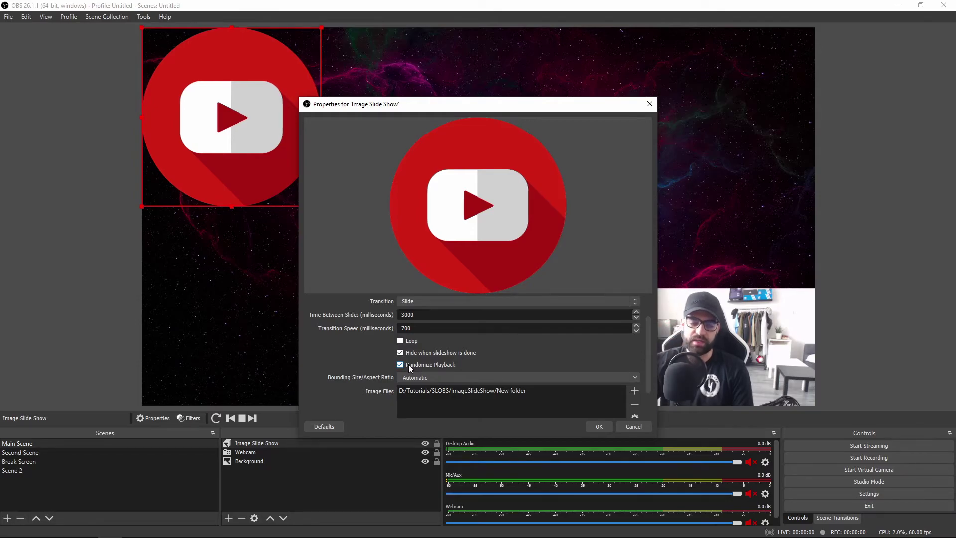
click(443, 390)
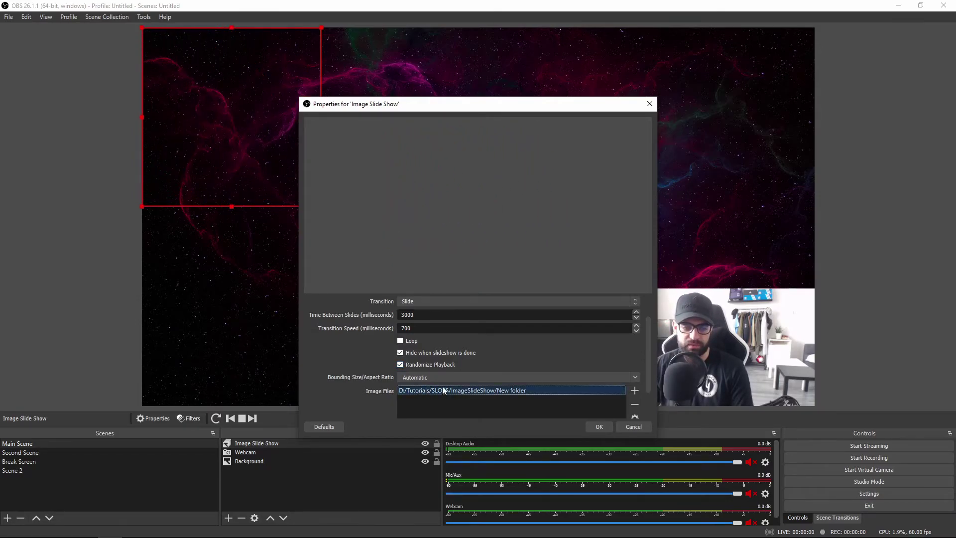
click(400, 342)
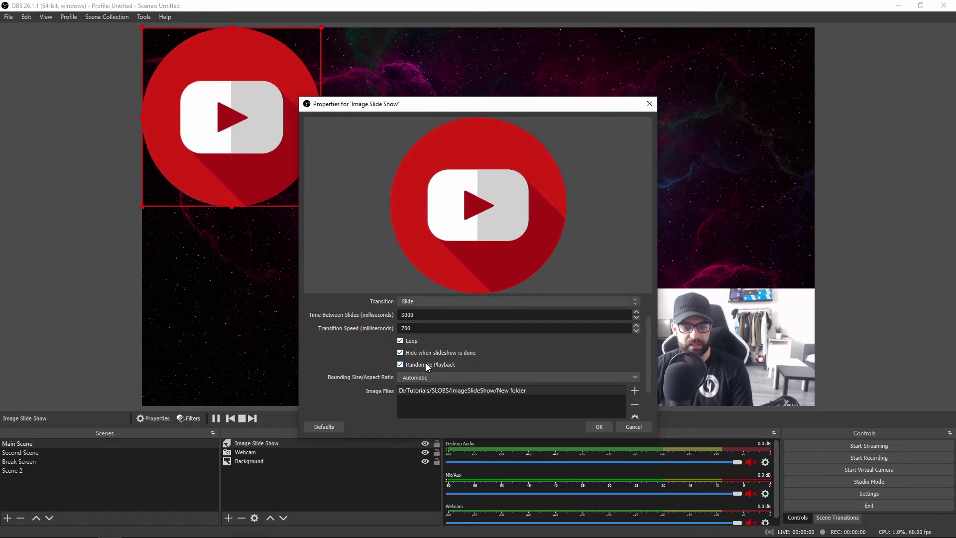
scroll(426, 363, down, 2)
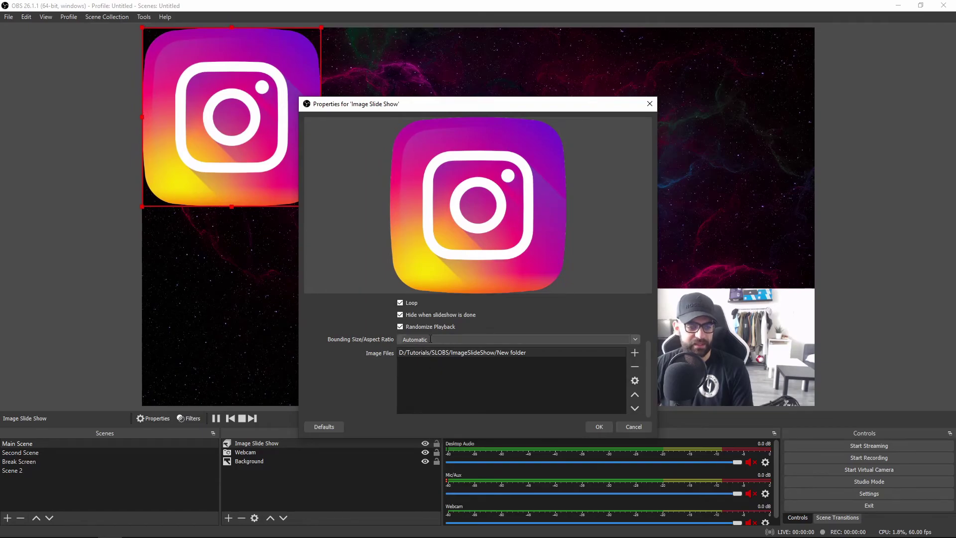
click(467, 340)
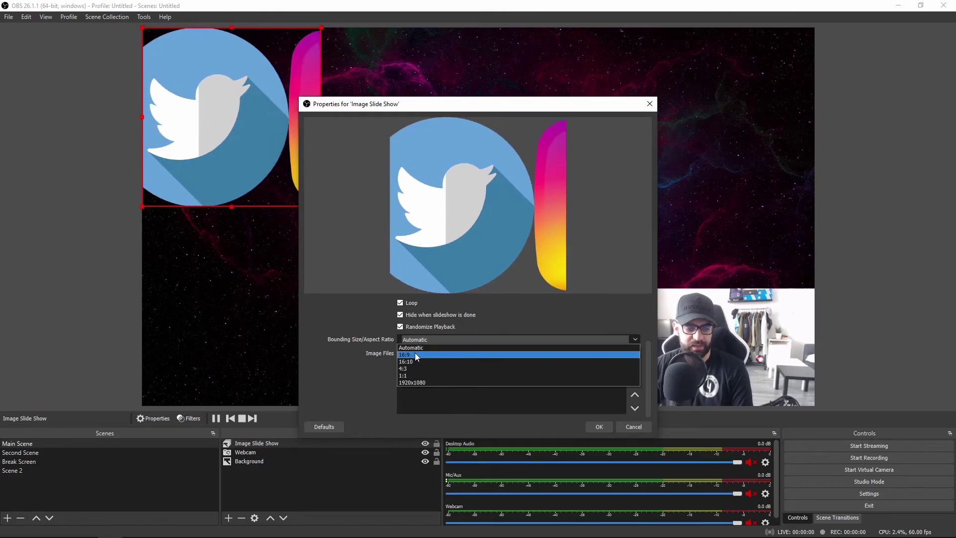
key(Escape)
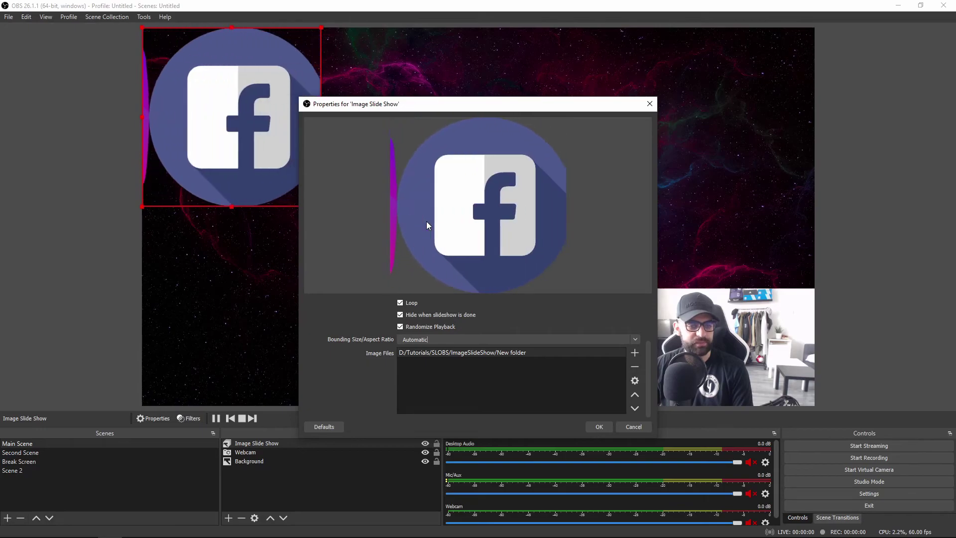
click(430, 367)
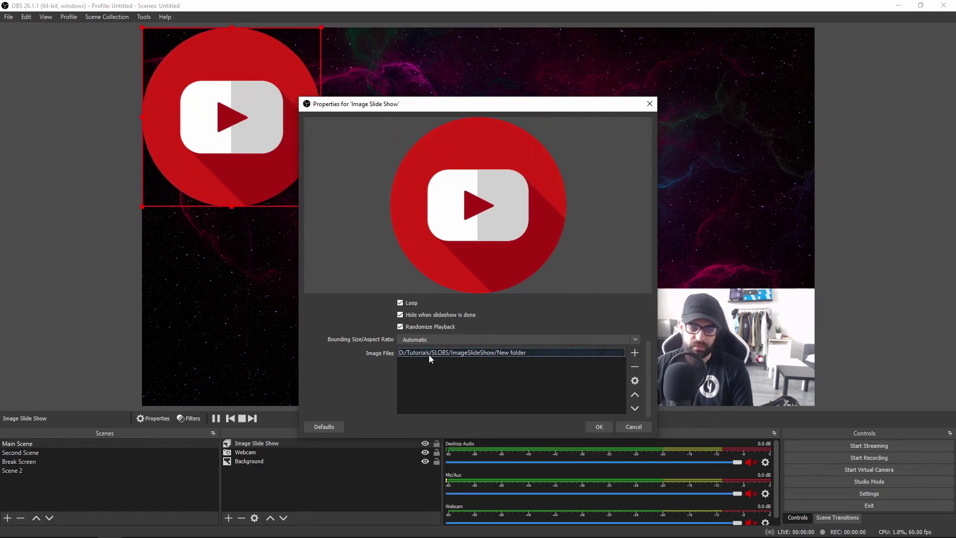
click(429, 354)
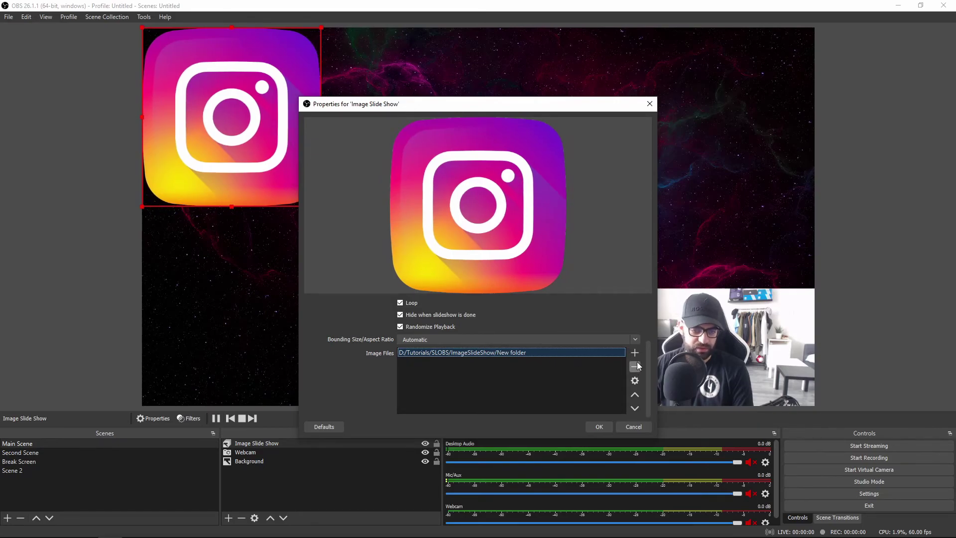
click(636, 368)
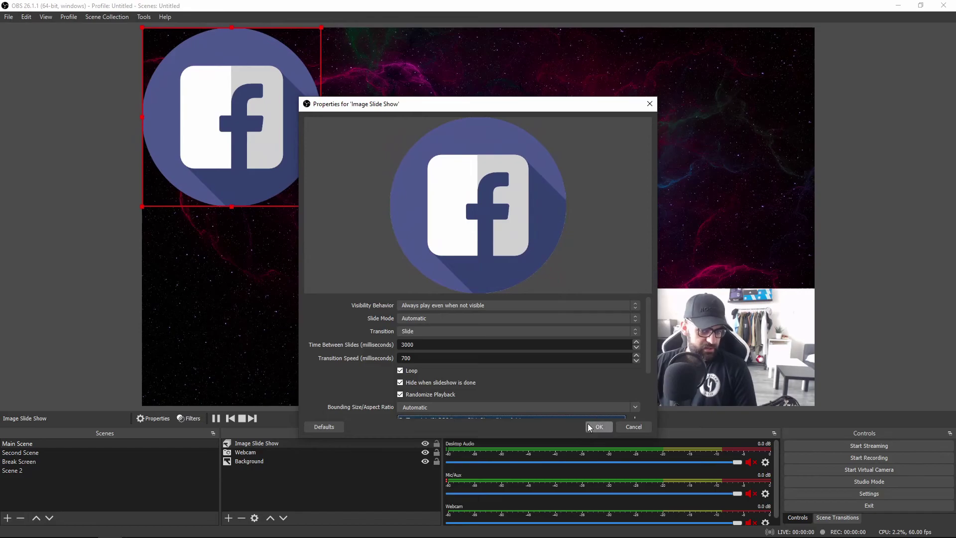
Confirm the slideshow Properties with OK and deselect the source in the Sources panel
click(600, 425)
click(342, 491)
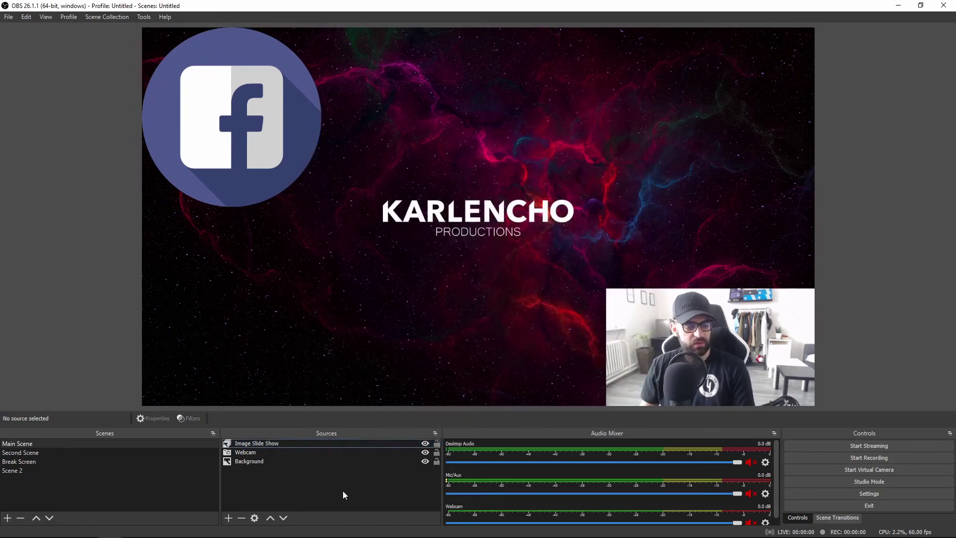